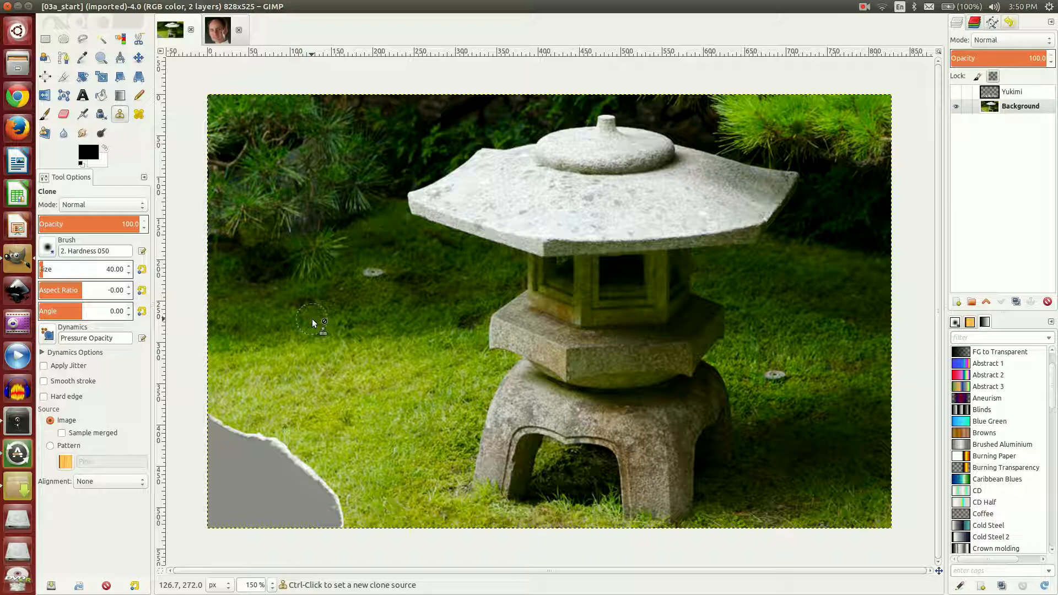
Try cloning the lantern's roof onto the lawn and the lantern's base, and revert the image to its base state.
left_click(269, 457)
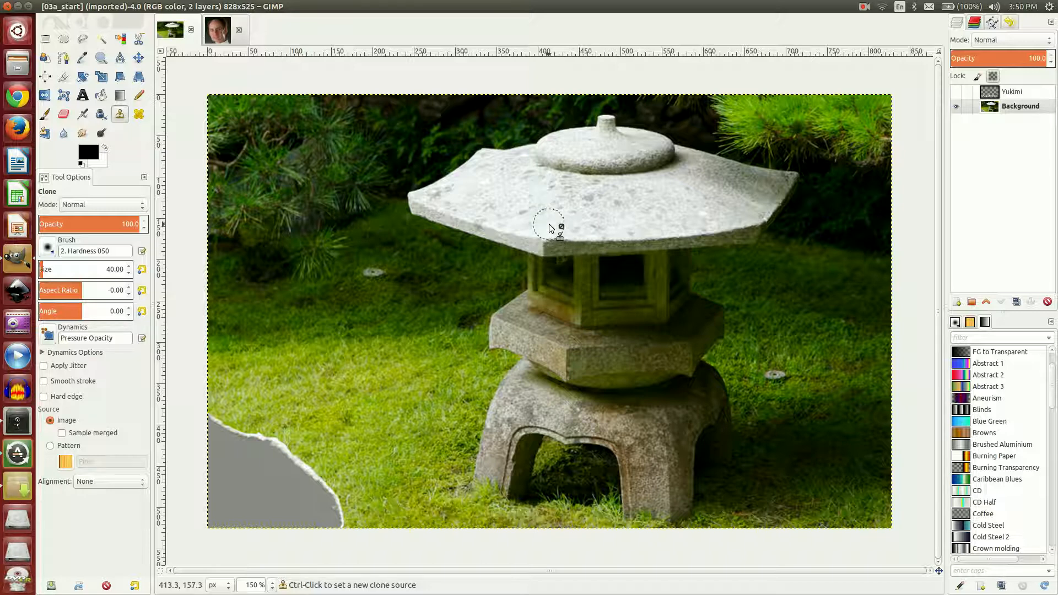
key("ctrl")
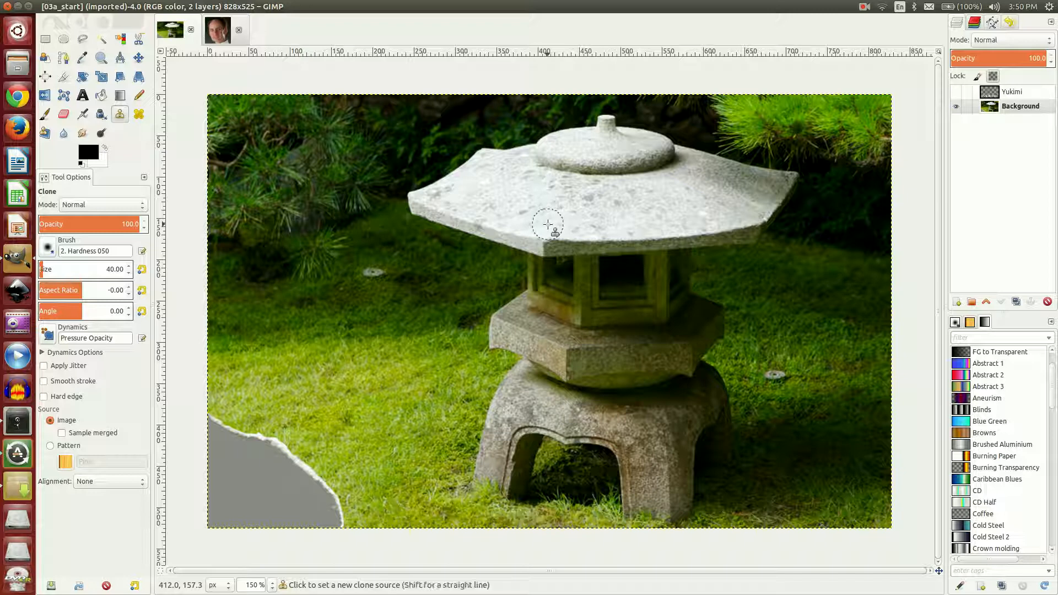
left_click(548, 224, "ctrl")
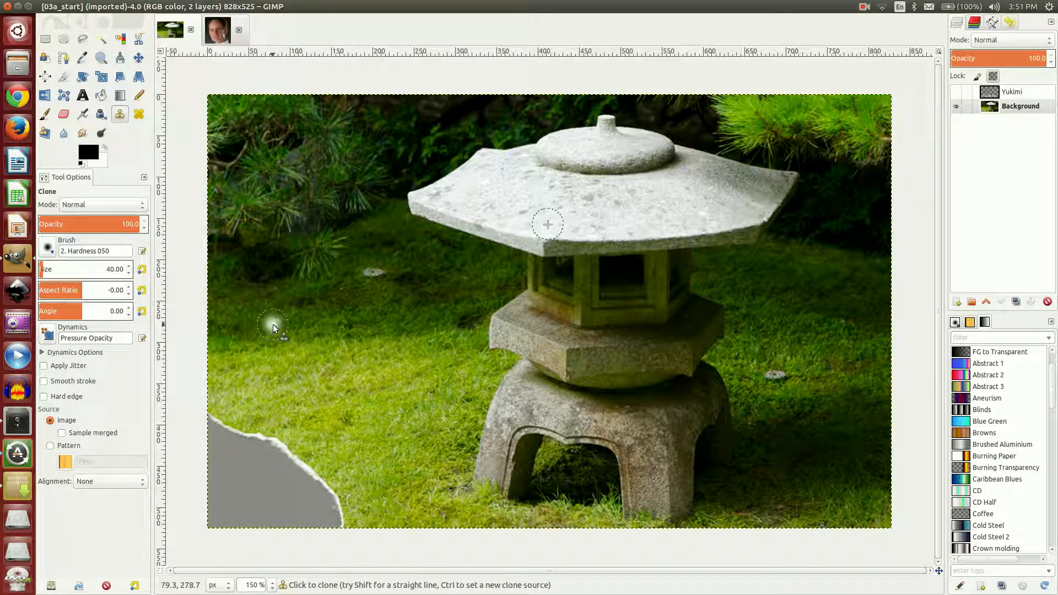
mouse_move(273, 325)
left_mouse_down()
mouse_move(333, 328)
mouse_move(269, 338)
mouse_move(339, 346)
mouse_move(270, 349)
mouse_move(346, 360)
mouse_move(277, 358)
mouse_move(351, 371)
mouse_move(276, 375)
mouse_move(367, 391)
mouse_move(287, 397)
mouse_move(350, 415)
mouse_move(249, 393)
mouse_move(256, 328)
mouse_move(250, 373)
mouse_move(253, 339)
mouse_move(215, 328)
mouse_move(218, 298)
mouse_move(328, 321)
mouse_move(290, 314)
mouse_move(228, 324)
mouse_move(228, 309)
mouse_move(259, 317)
left_mouse_up()
left_click_drag(256, 393, 278, 395)
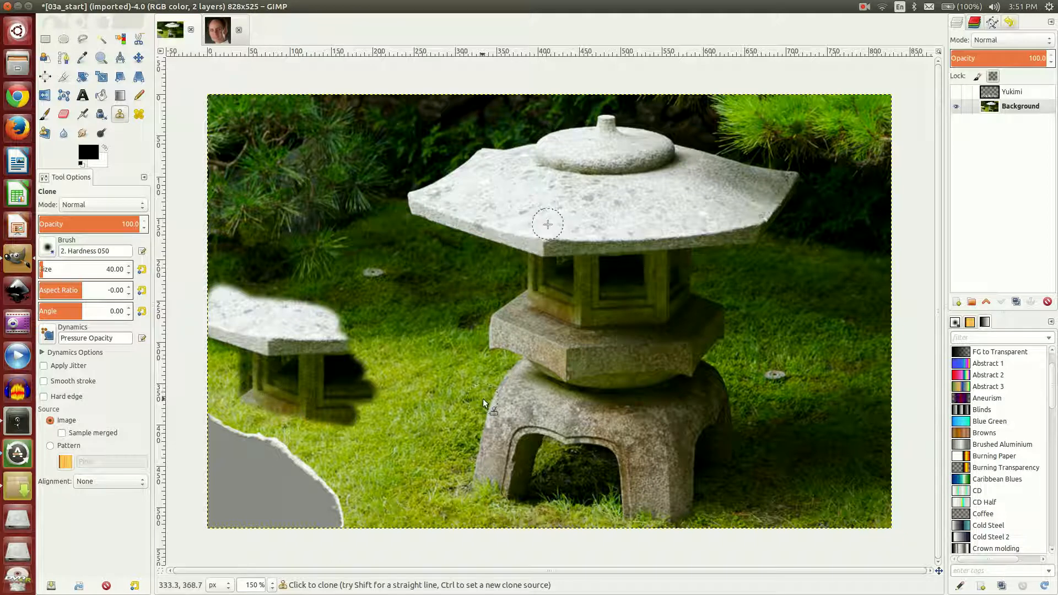
mouse_move(483, 399)
left_mouse_down()
mouse_move(548, 402)
mouse_move(478, 414)
mouse_move(534, 416)
mouse_move(465, 423)
mouse_move(546, 431)
mouse_move(474, 439)
mouse_move(539, 456)
left_mouse_up()
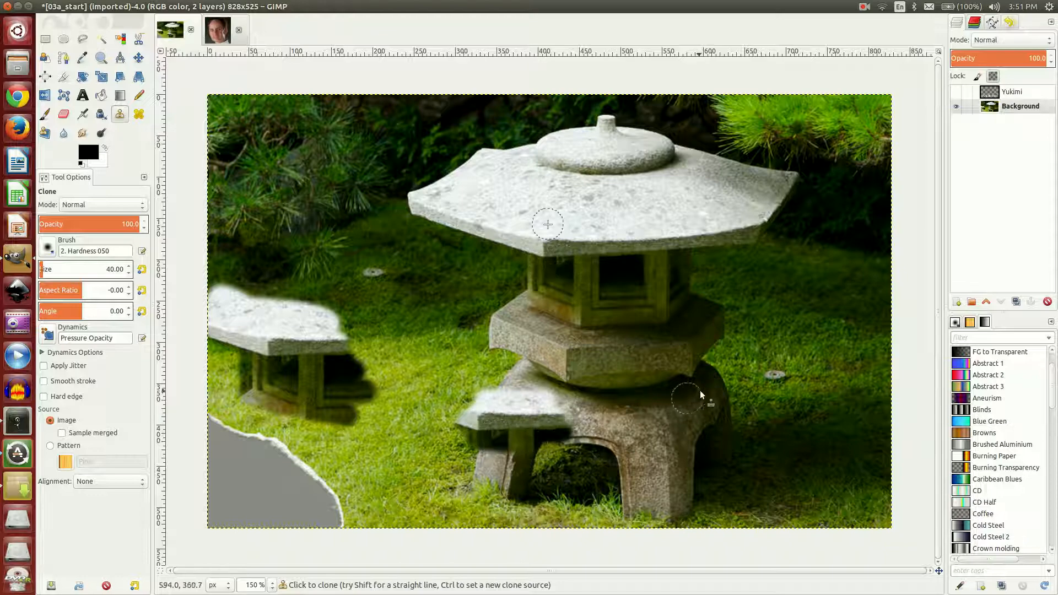
mouse_move(738, 368)
left_mouse_down()
mouse_move(780, 367)
mouse_move(742, 378)
mouse_move(771, 385)
mouse_move(742, 393)
mouse_move(784, 405)
mouse_move(747, 416)
mouse_move(785, 425)
mouse_move(754, 437)
mouse_move(782, 451)
left_mouse_up()
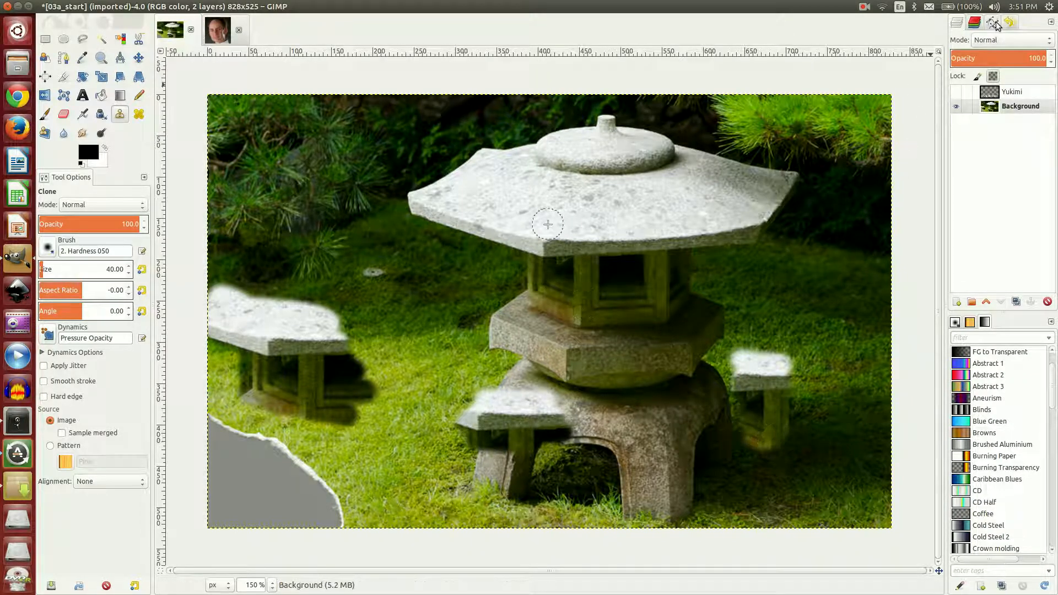
left_click(1010, 23)
left_click(1011, 47)
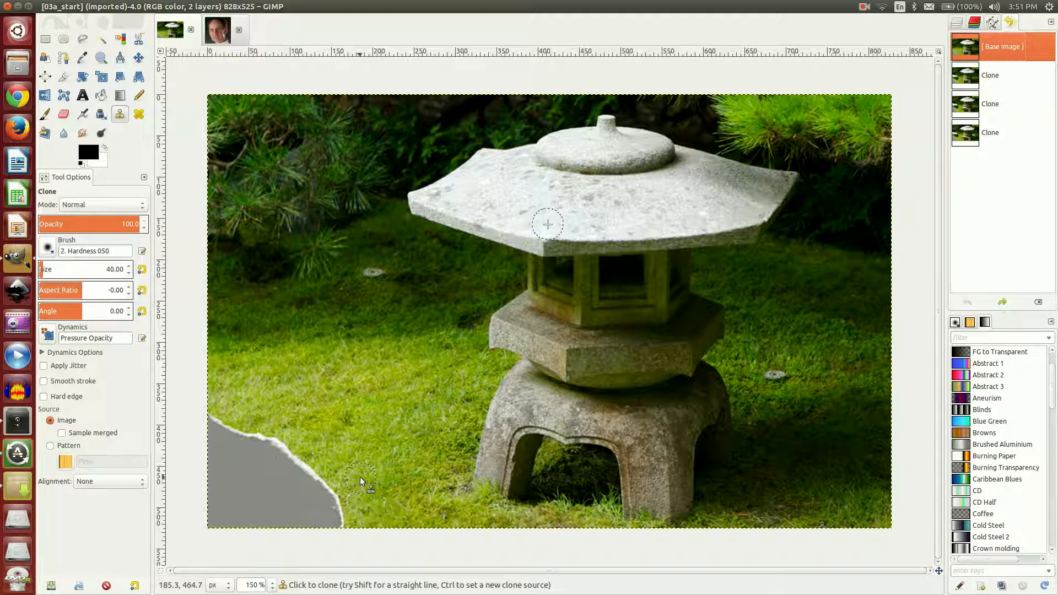
Try cloning the pine foliage over the torn gray corner of the garden photo, and undo it.
left_click(277, 168, "ctrl")
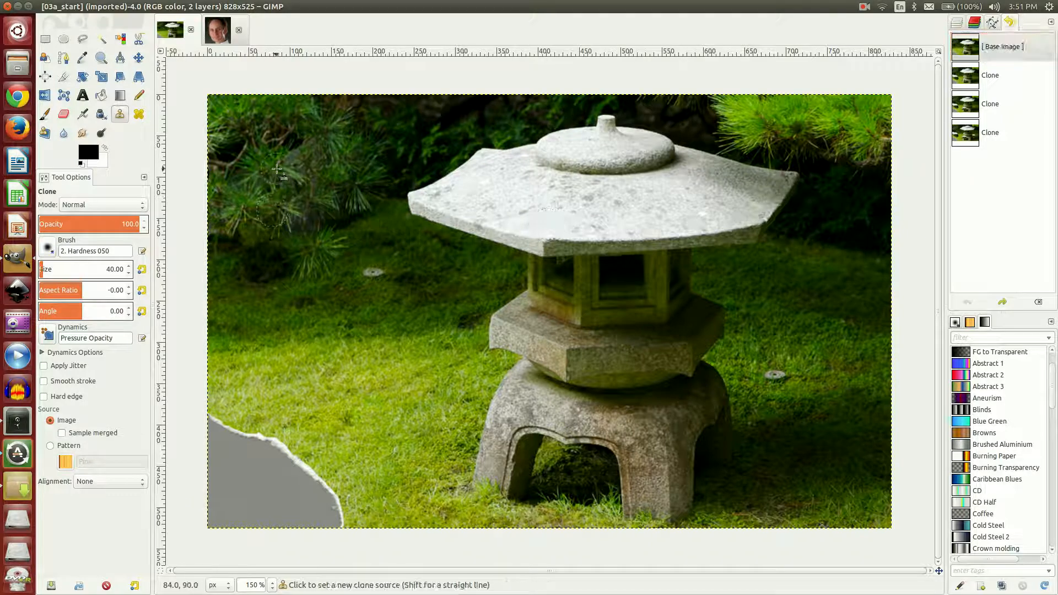
mouse_move(205, 419)
left_mouse_down()
mouse_move(261, 439)
mouse_move(214, 439)
mouse_move(289, 448)
mouse_move(225, 457)
mouse_move(287, 475)
mouse_move(228, 471)
mouse_move(219, 435)
mouse_move(214, 526)
mouse_move(346, 517)
mouse_move(265, 510)
mouse_move(275, 504)
mouse_move(363, 506)
mouse_move(285, 488)
mouse_move(235, 491)
mouse_move(227, 505)
mouse_move(332, 512)
mouse_move(330, 479)
mouse_move(297, 466)
mouse_move(284, 440)
left_mouse_up()
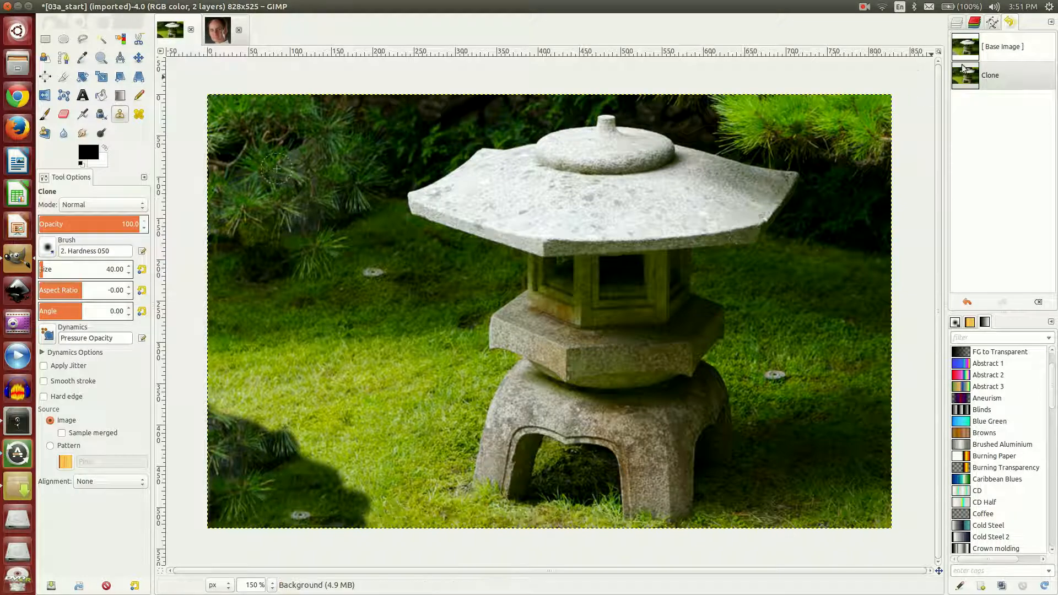
key("ctrl+z")
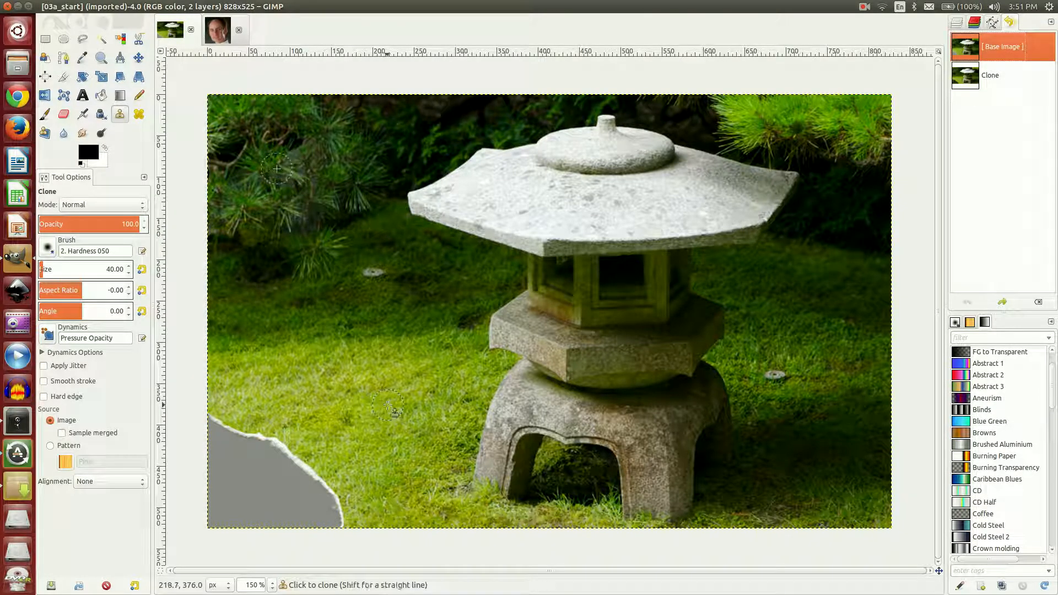
Try covering the gray corner with grass cloned from near the lantern's leg, and revert to the base image.
left_click(387, 405, "ctrl")
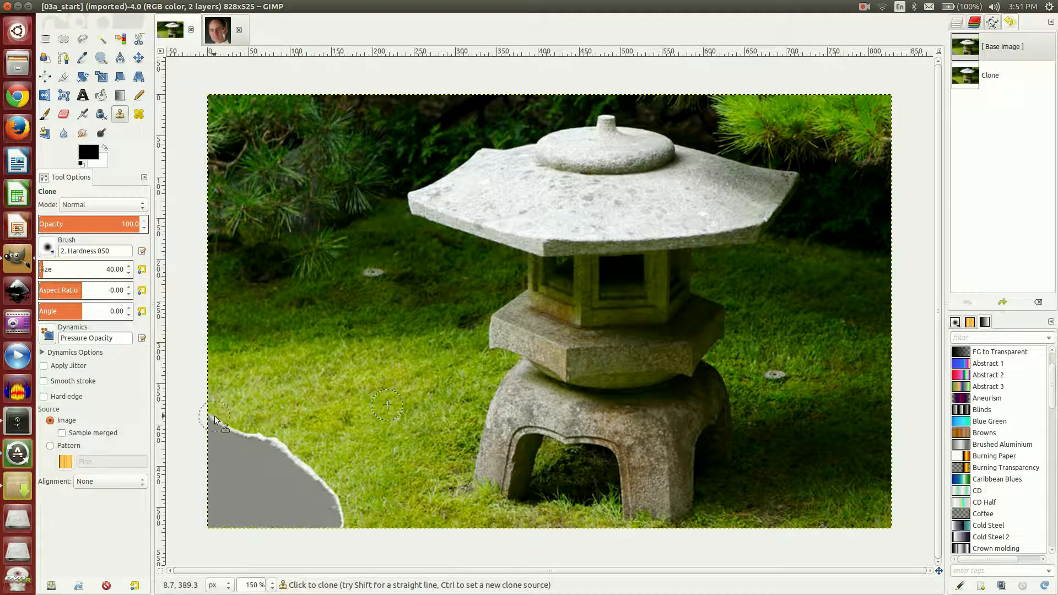
mouse_move(215, 415)
left_mouse_down()
mouse_move(260, 435)
mouse_move(213, 461)
mouse_move(240, 470)
mouse_move(267, 448)
mouse_move(290, 447)
mouse_move(237, 448)
mouse_move(356, 467)
mouse_move(300, 470)
mouse_move(333, 480)
left_mouse_up()
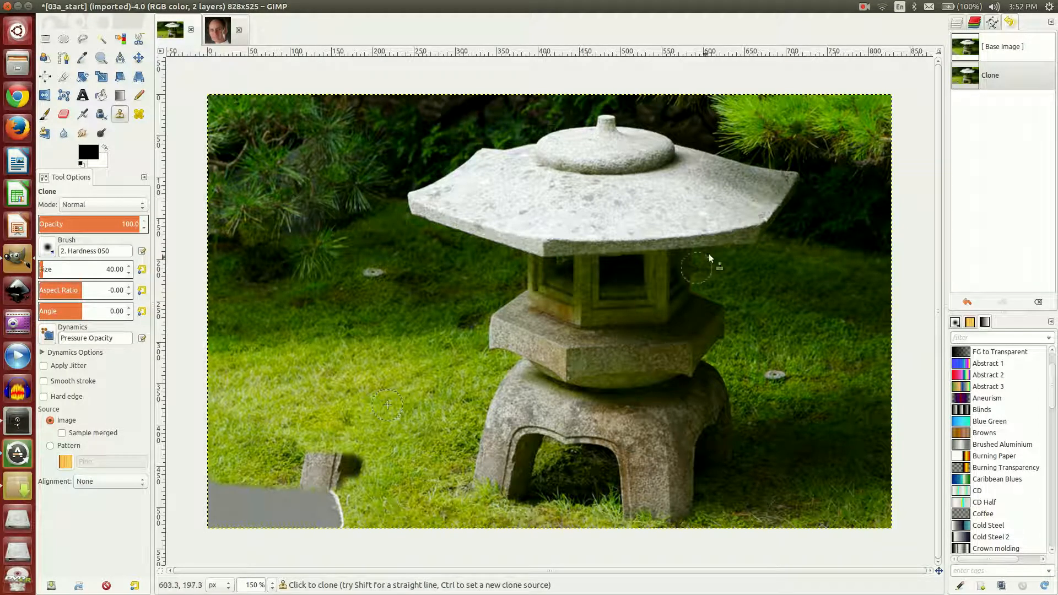
left_click(989, 48)
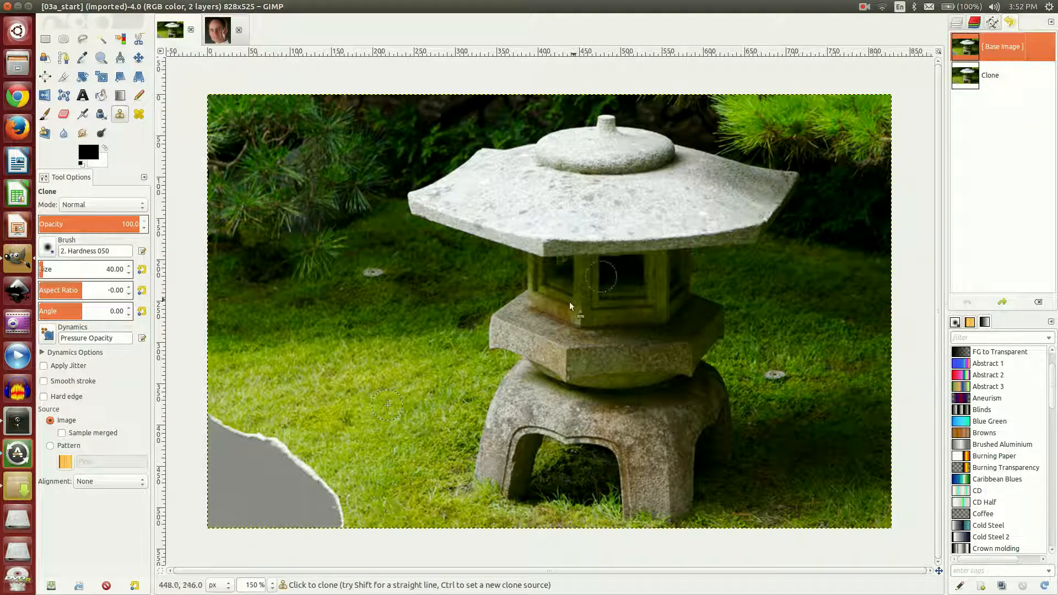
Clone grass from the bright lawn beside the torn gray corner until the whole corner is covered.
left_click(345, 403, "ctrl")
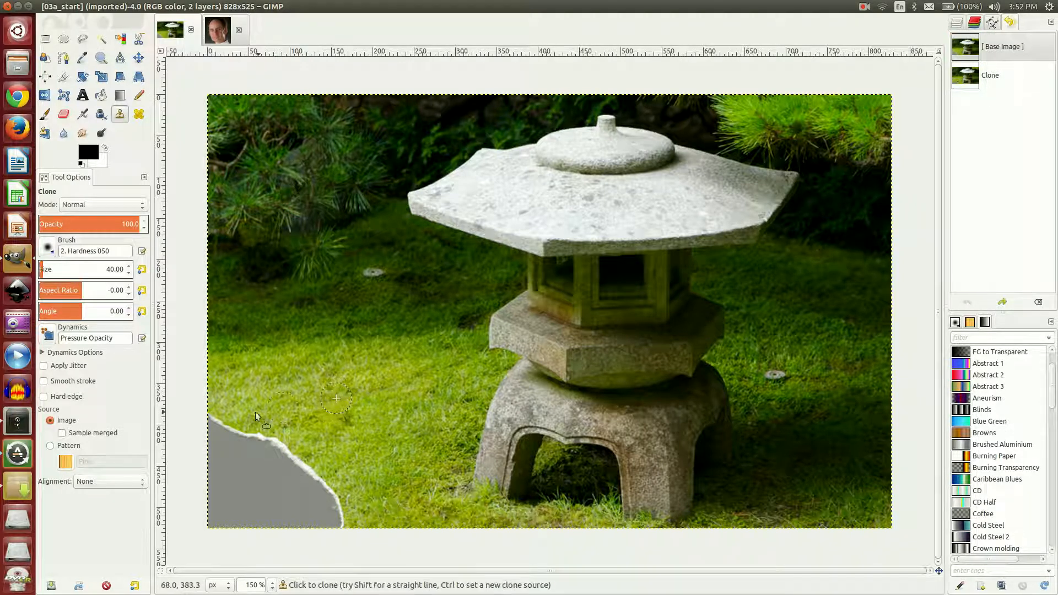
mouse_move(228, 424)
left_mouse_down()
mouse_move(281, 451)
mouse_move(278, 439)
mouse_move(263, 436)
mouse_move(319, 475)
mouse_move(223, 454)
mouse_move(214, 462)
mouse_move(280, 473)
mouse_move(216, 485)
mouse_move(325, 482)
mouse_move(325, 494)
mouse_move(212, 504)
mouse_move(216, 515)
mouse_move(270, 523)
mouse_move(211, 517)
mouse_move(249, 523)
left_mouse_up()
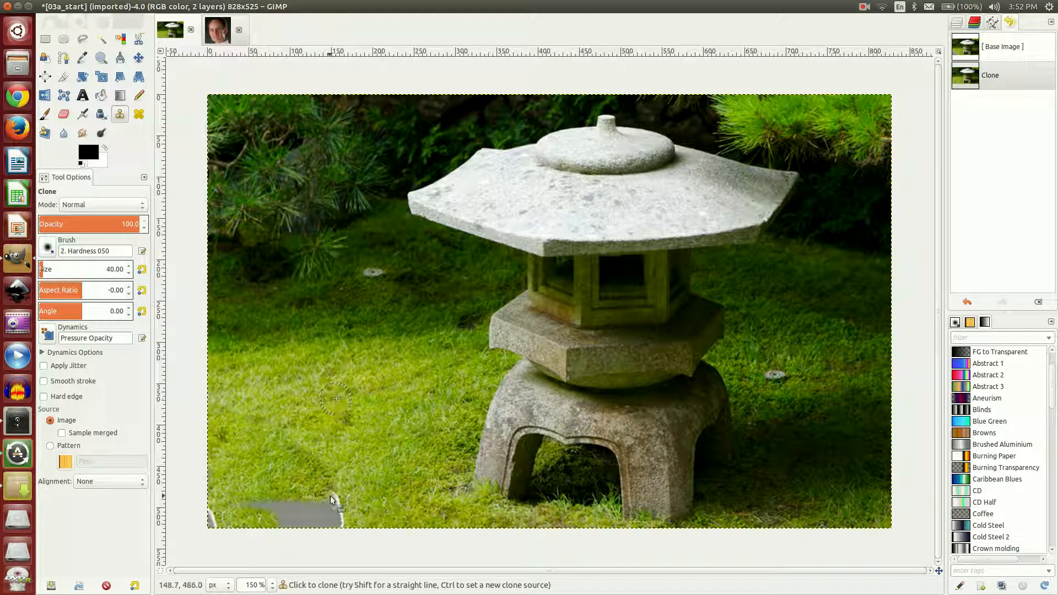
mouse_move(327, 497)
left_mouse_down()
mouse_move(336, 513)
mouse_move(331, 497)
mouse_move(331, 511)
mouse_move(294, 517)
mouse_move(276, 518)
mouse_move(322, 508)
mouse_move(207, 514)
mouse_move(232, 531)
mouse_move(238, 522)
left_mouse_up()
key("shift+ctrl+d")
key("shift+ctrl+d")
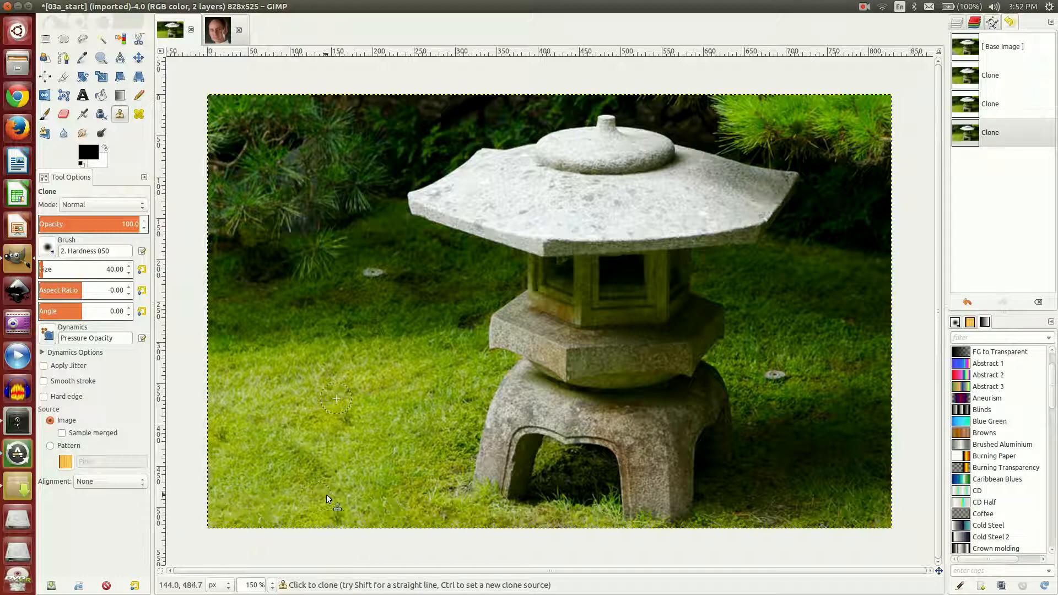
key("shift+ctrl+d")
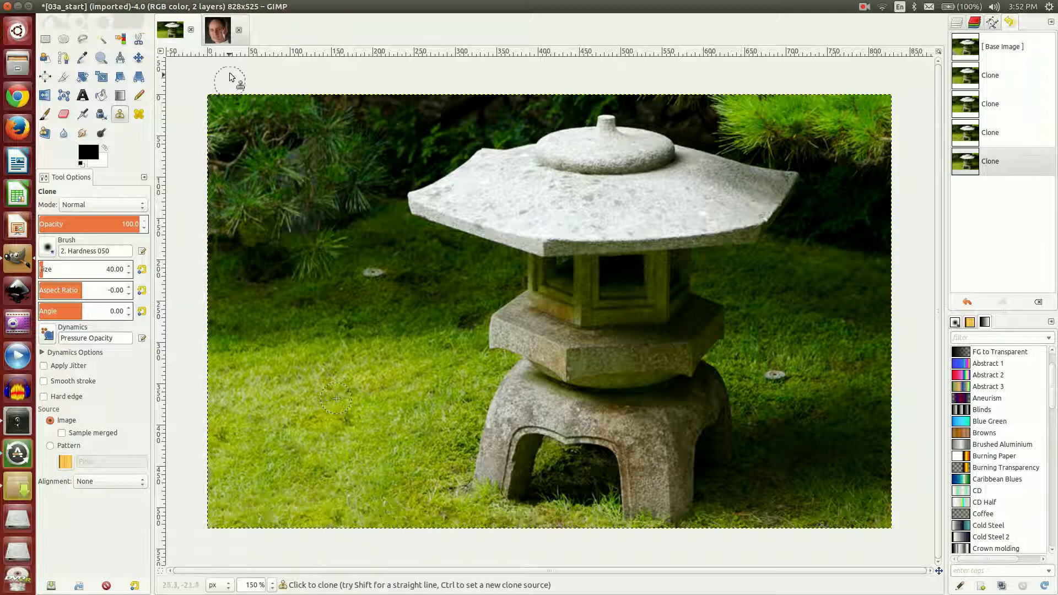
Switch to the Doctor portrait and duplicate its Doctor.psd layer.
left_click(220, 34)
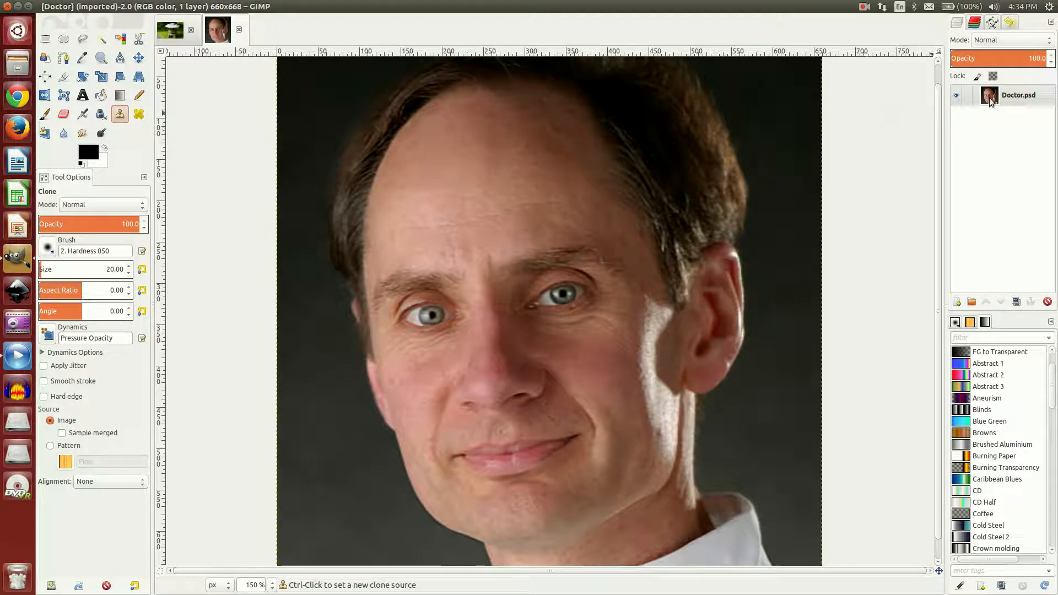
right_click(1011, 102)
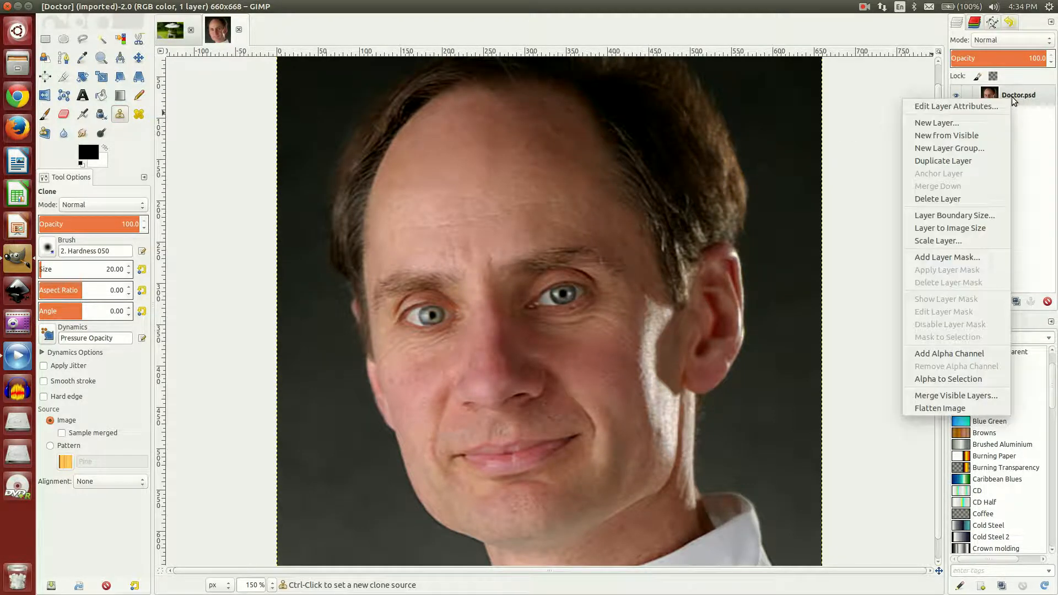
left_click(974, 162)
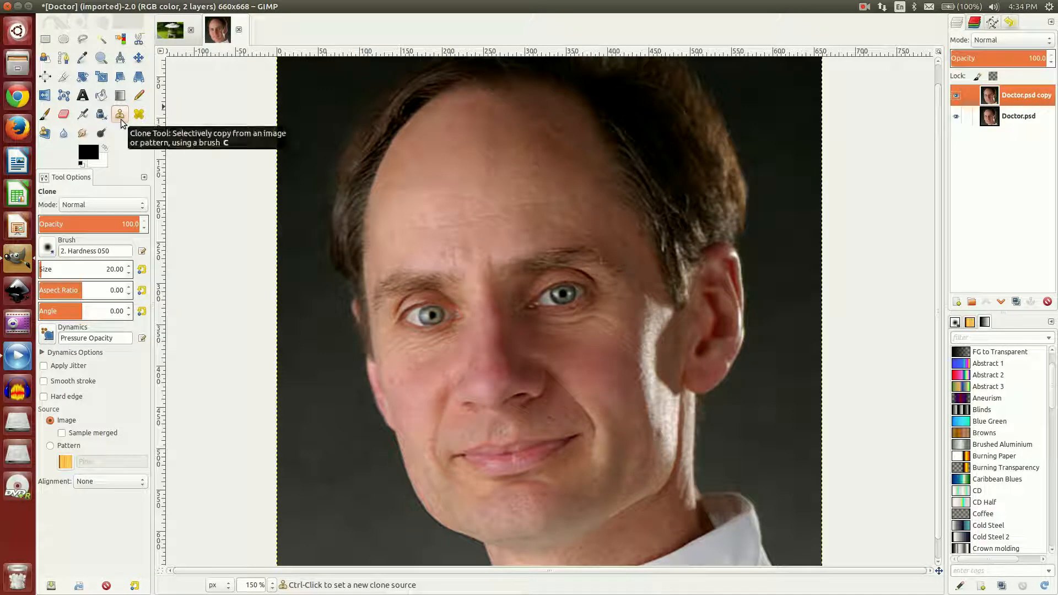
Heal the wrinkles under both eyes on the duplicate layer, sampling smooth skin from the cheeks as the source.
left_click(139, 116)
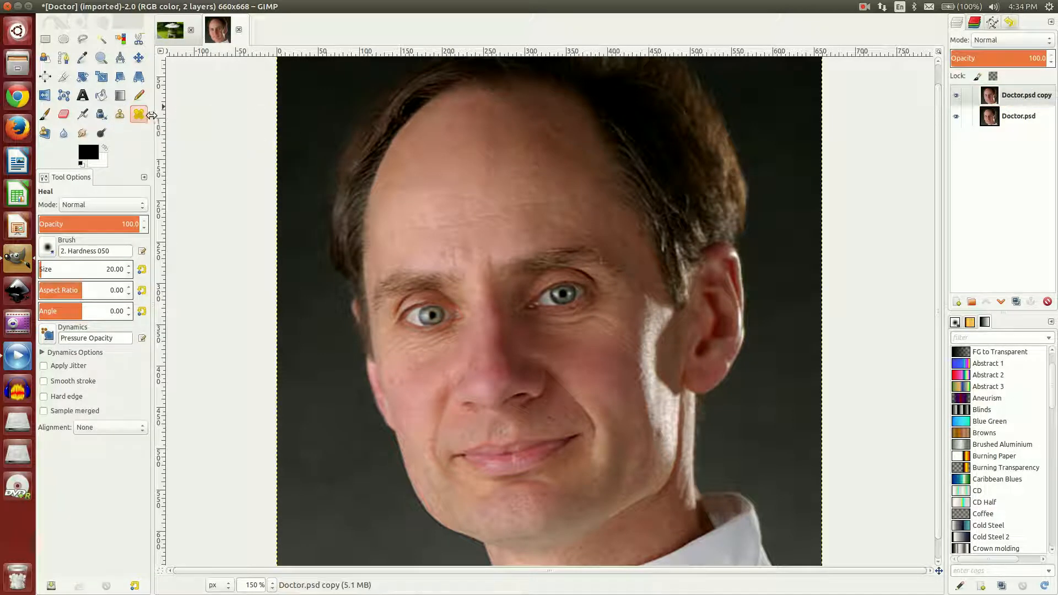
left_click(545, 340, "ctrl")
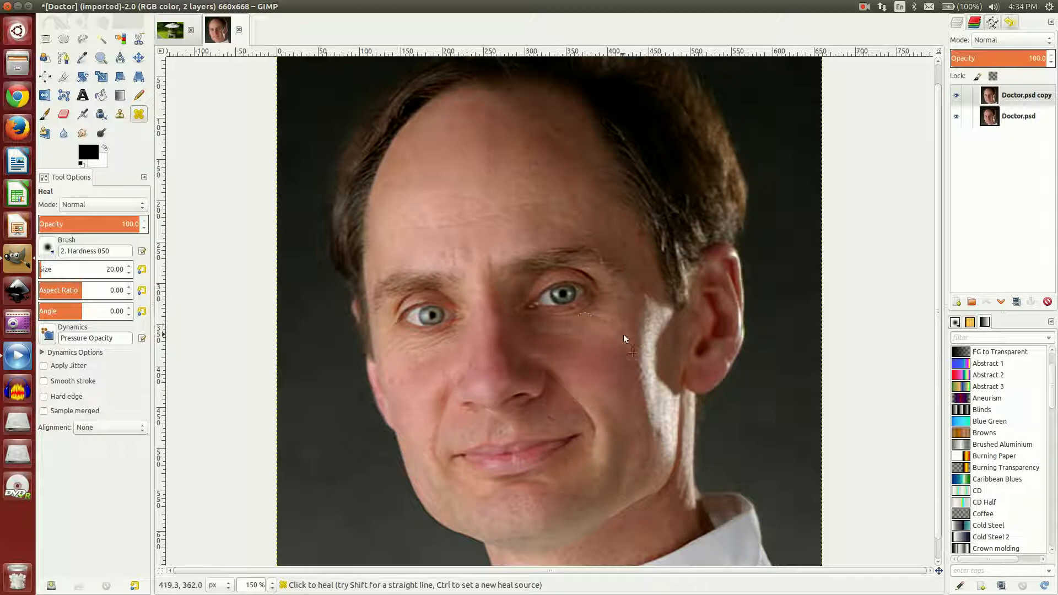
left_click(633, 345)
left_click(579, 365)
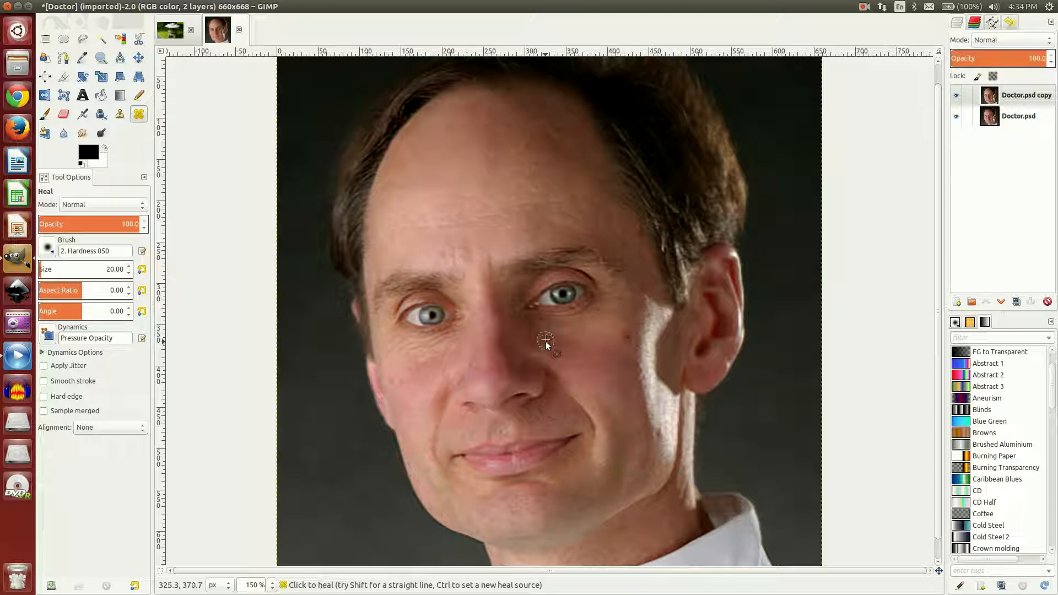
left_click(445, 359, "ctrl")
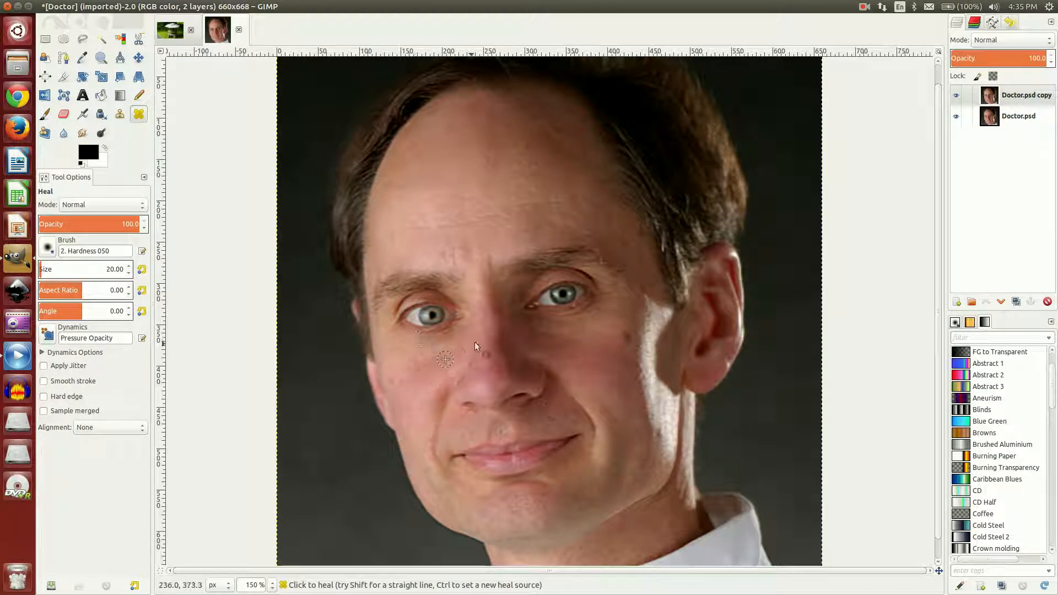
left_click(553, 343, "ctrl")
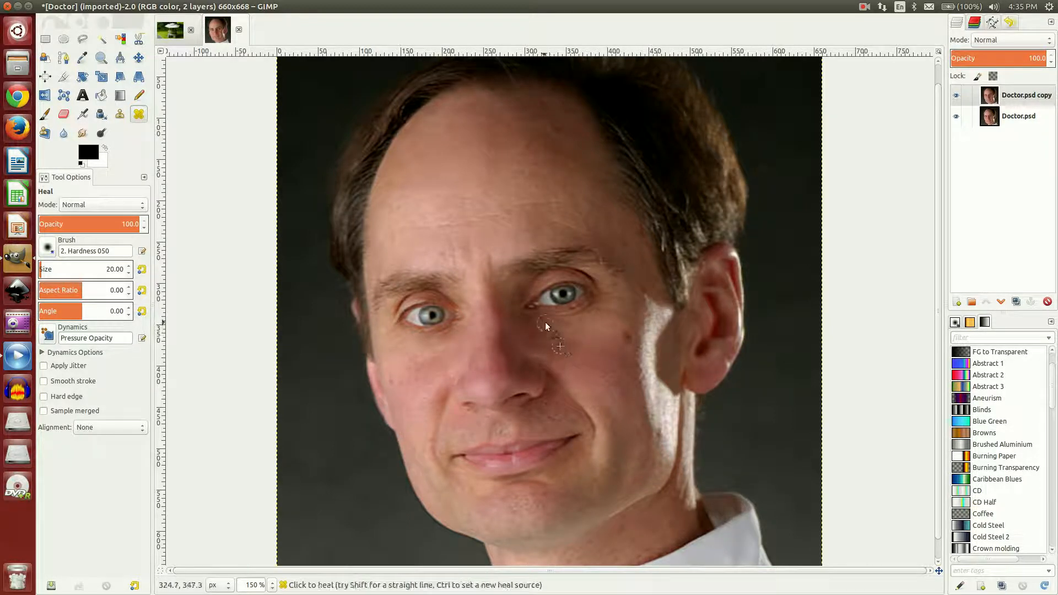
left_click_drag(539, 318, 593, 319)
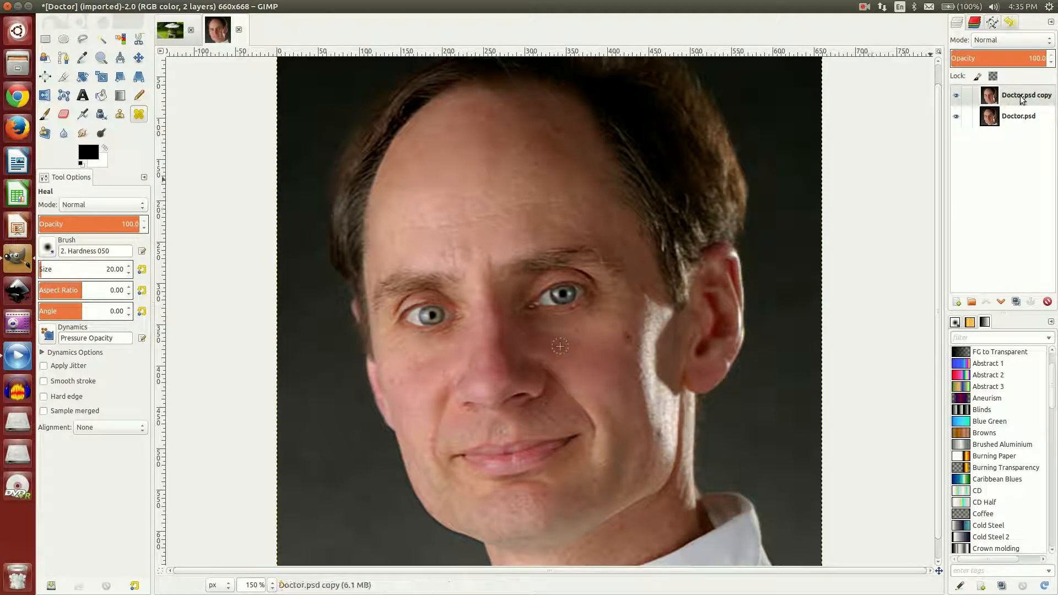
Toggle the visibility of the Doctor.psd copy layer to compare the portrait before and after healing.
left_click(956, 96)
left_click(957, 96)
left_click(956, 96)
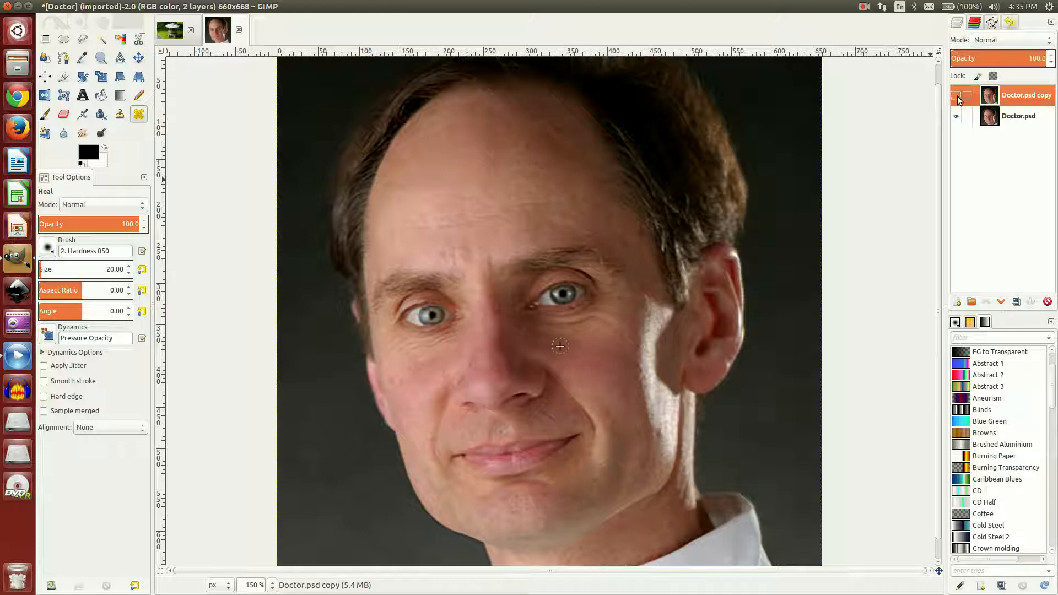
left_click(957, 96)
left_click(957, 96)
left_click(957, 96)
left_click(956, 96)
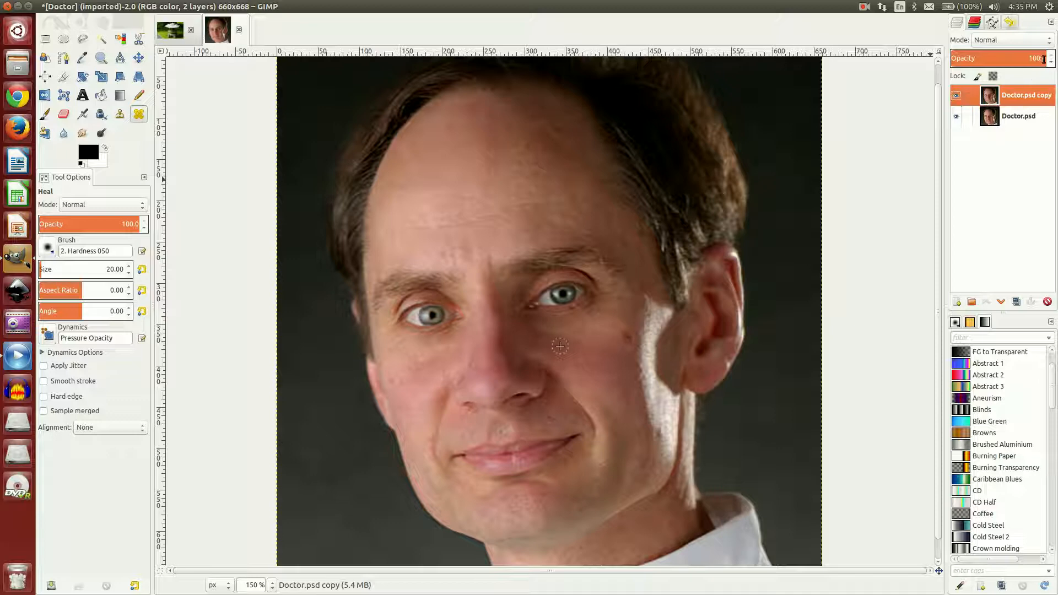
Lower the opacity of the Doctor.psd copy layer to about 76.1 to blend the healing with the original.
left_click(1053, 65)
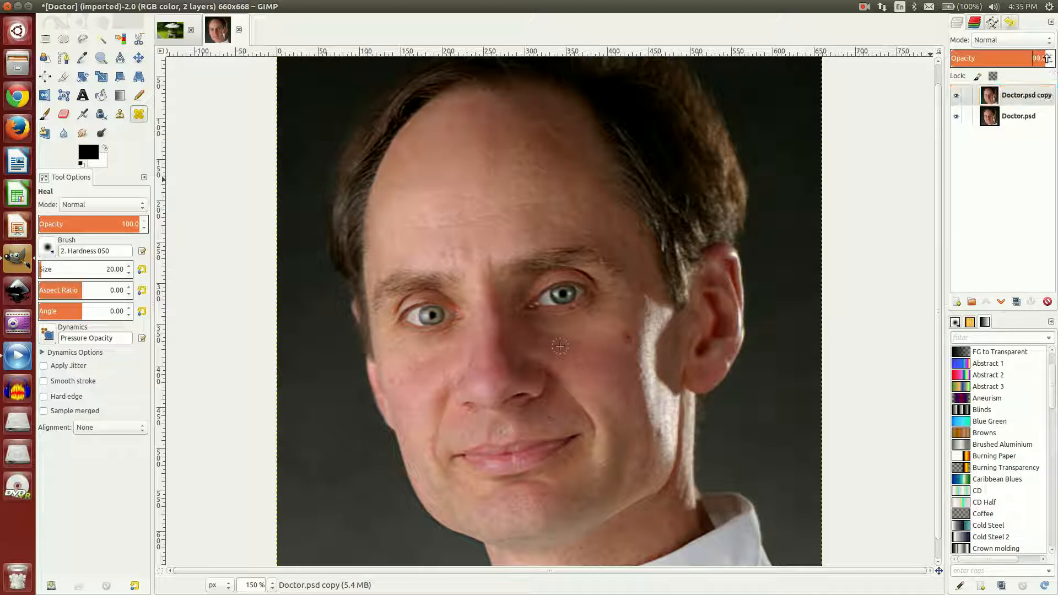
left_click(1045, 58)
mouse_move(1044, 57)
left_mouse_down()
mouse_move(937, 65)
mouse_move(1024, 60)
left_mouse_up()
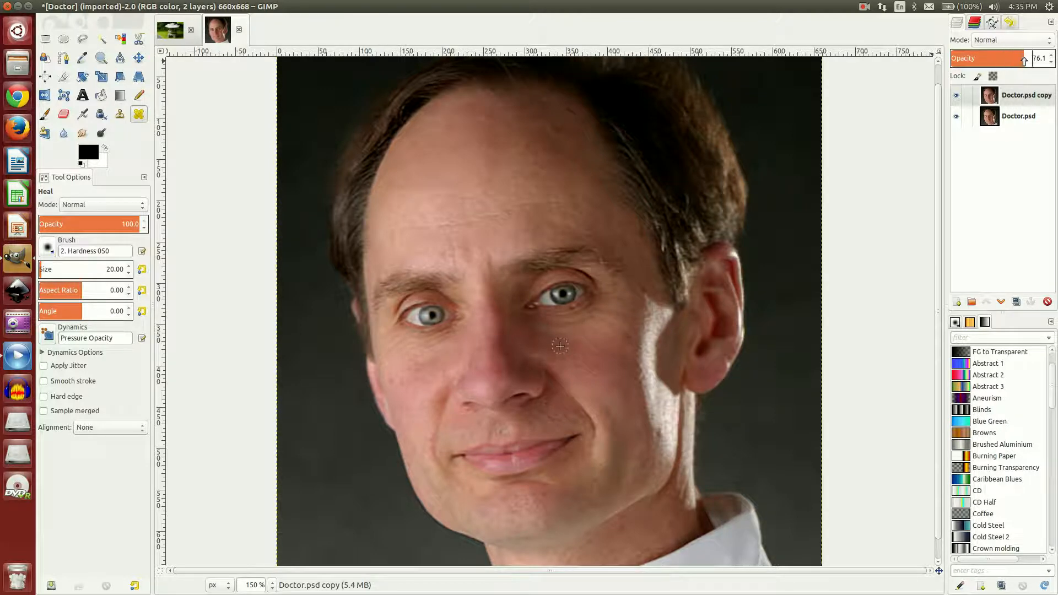